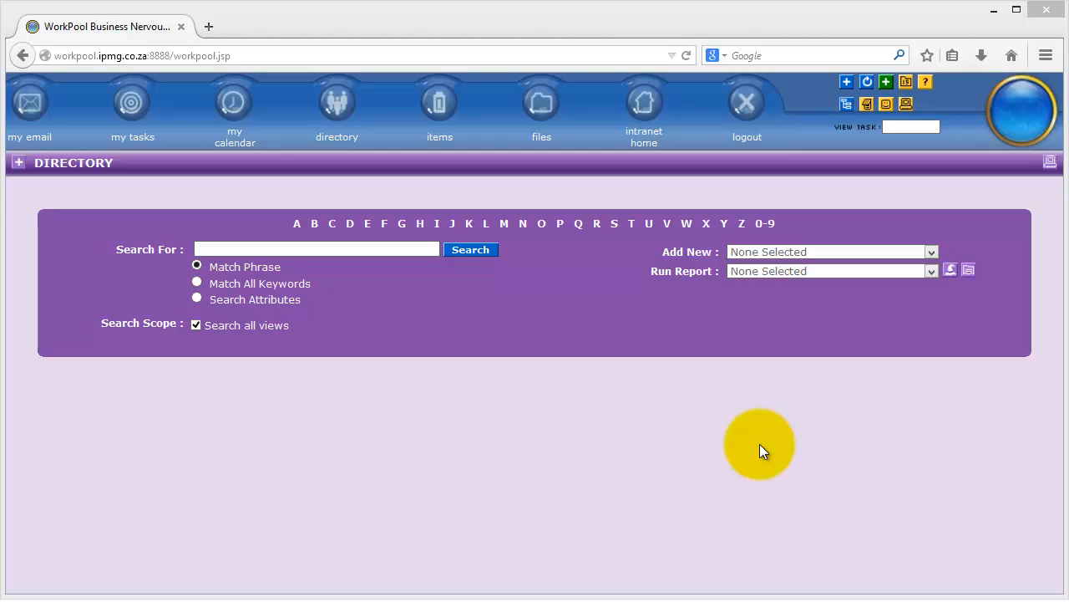
Search the directory for the client's surname using the phrase search
left_click(746, 424)
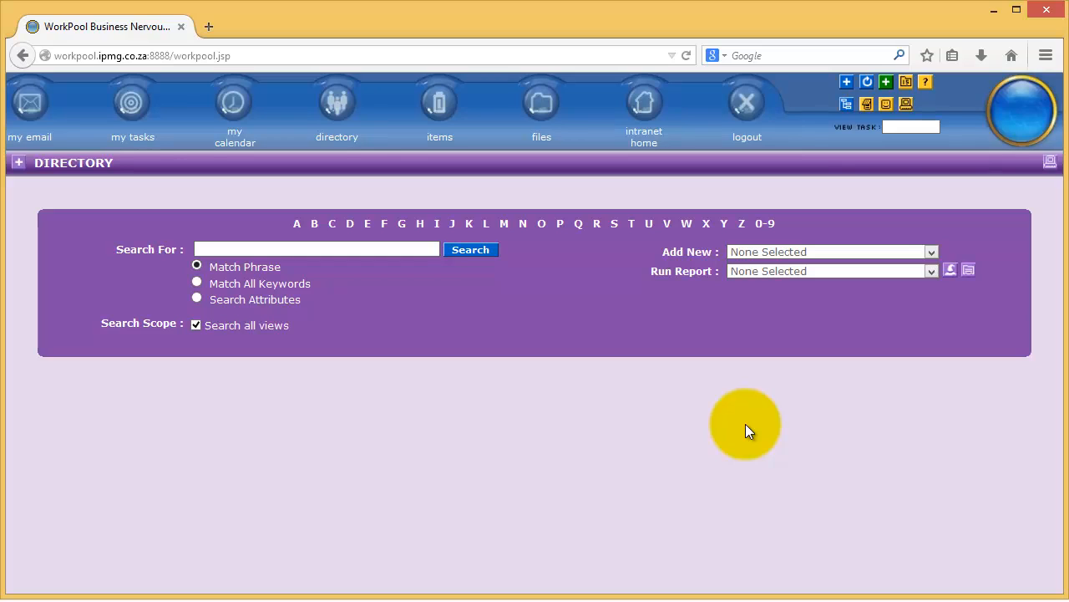
left_click(320, 253)
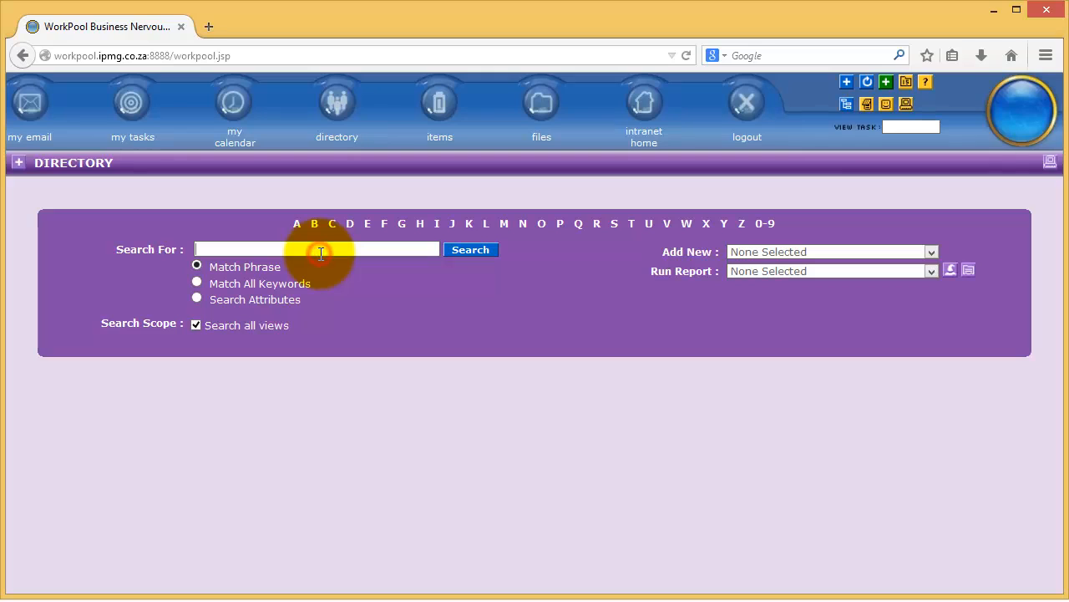
type("soap")
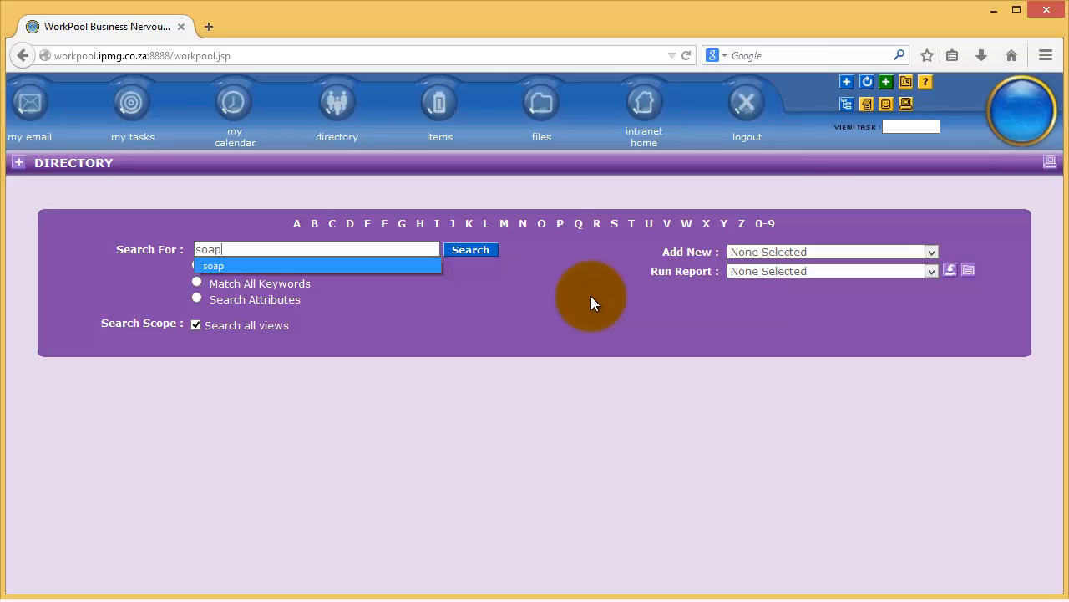
key("Escape")
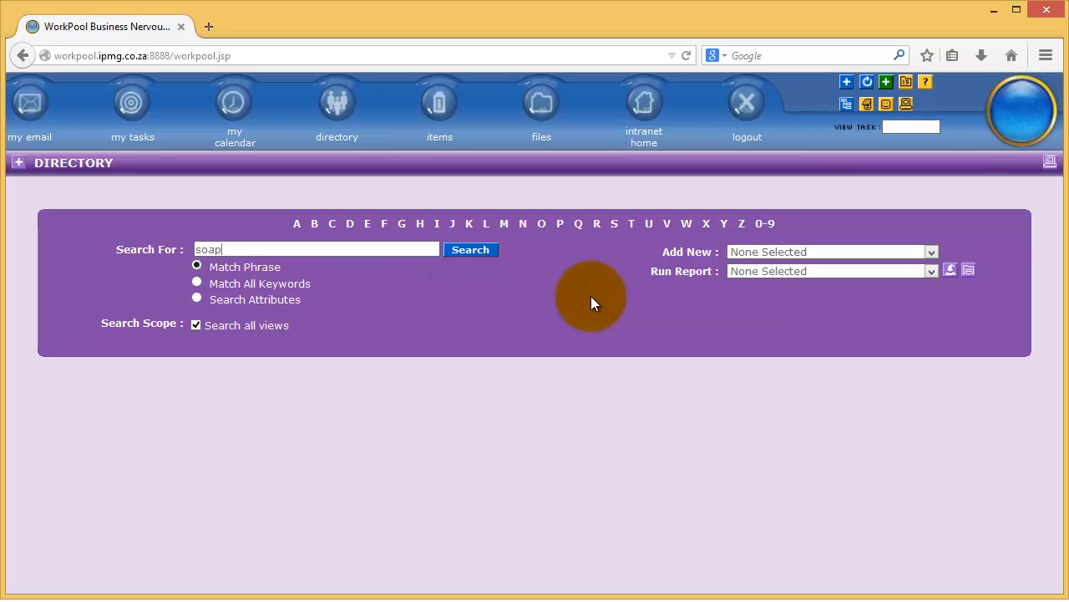
left_click(482, 251)
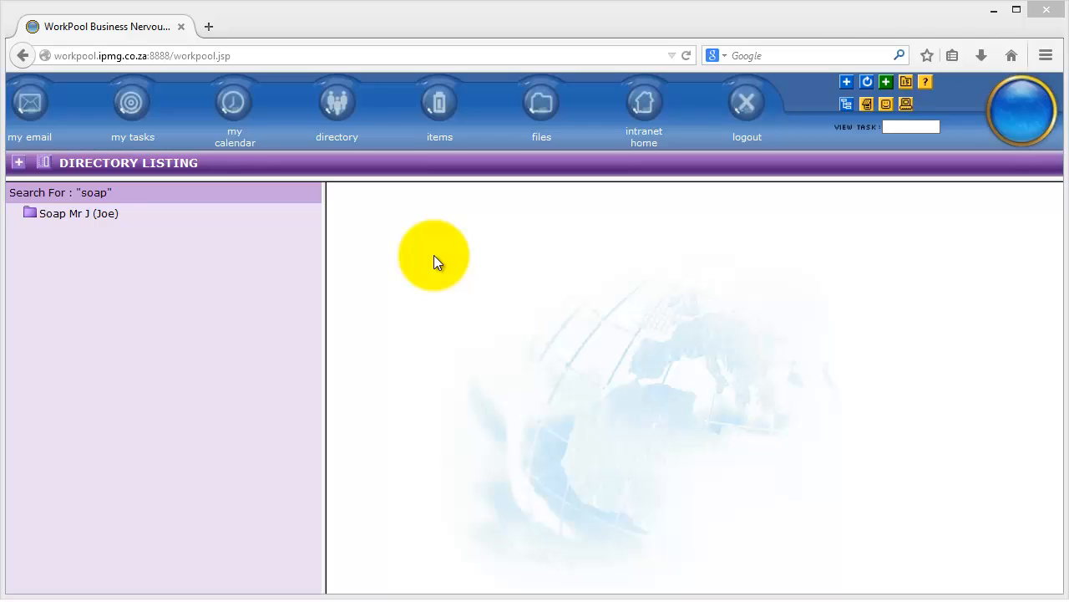
Open the client's entry from the search results to show its details
left_click(440, 255)
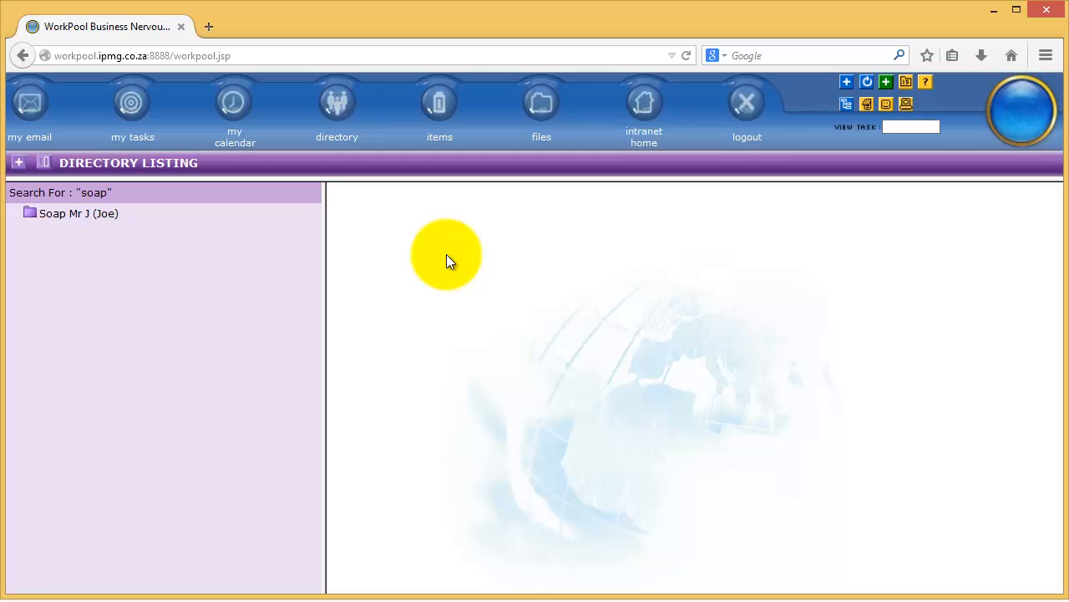
left_click(84, 220)
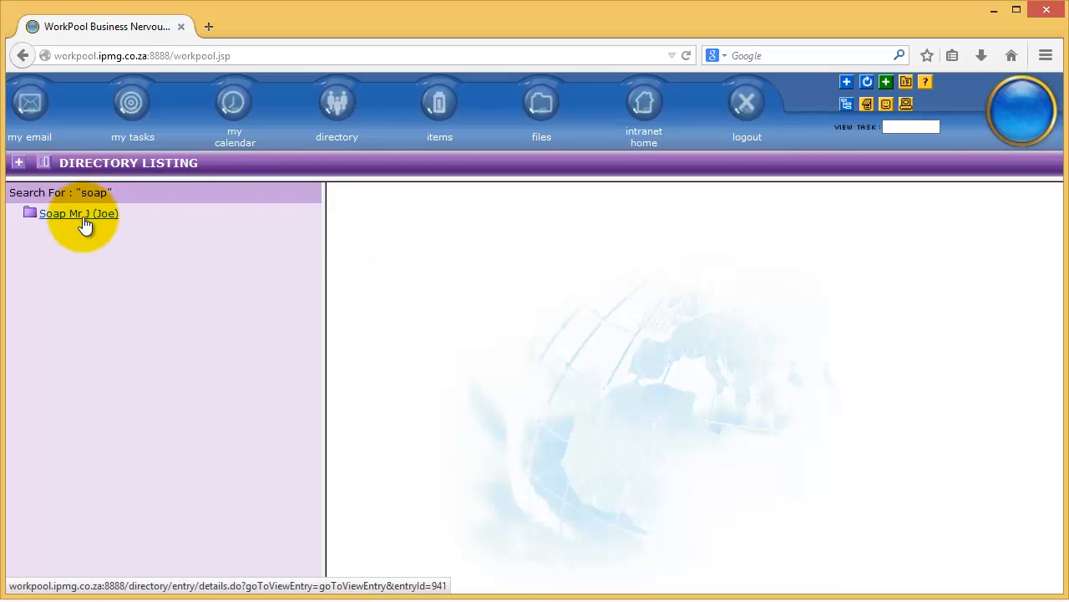
left_click(83, 220)
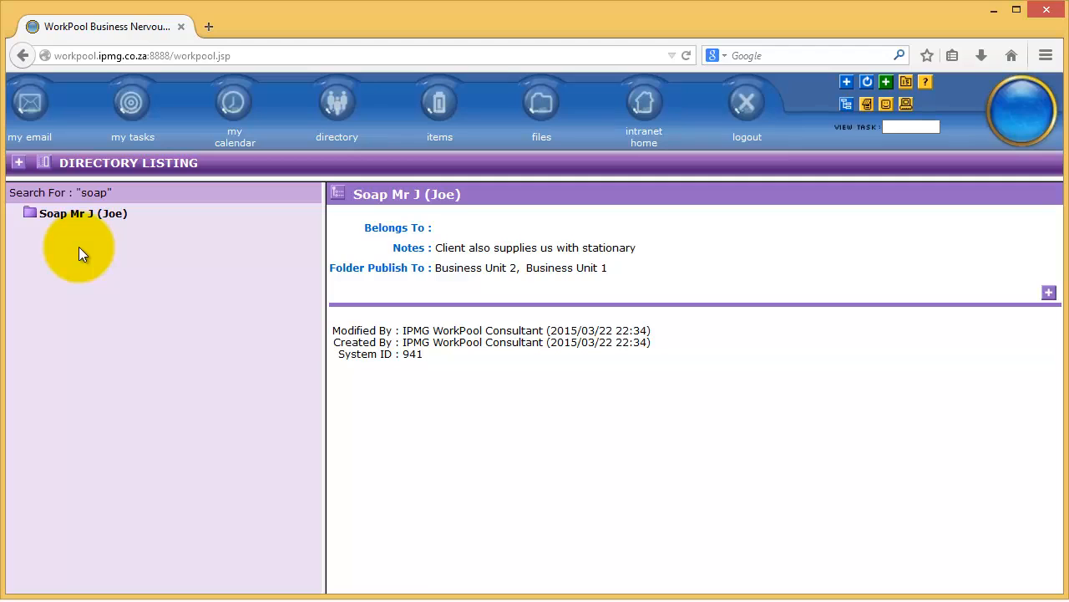
left_click(31, 219)
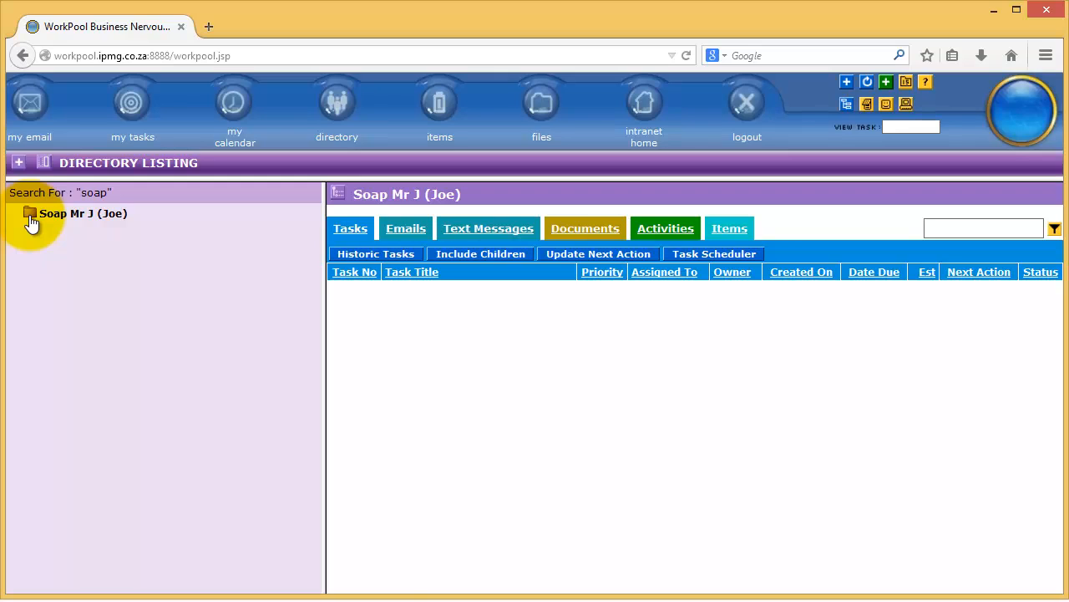
left_click(81, 215)
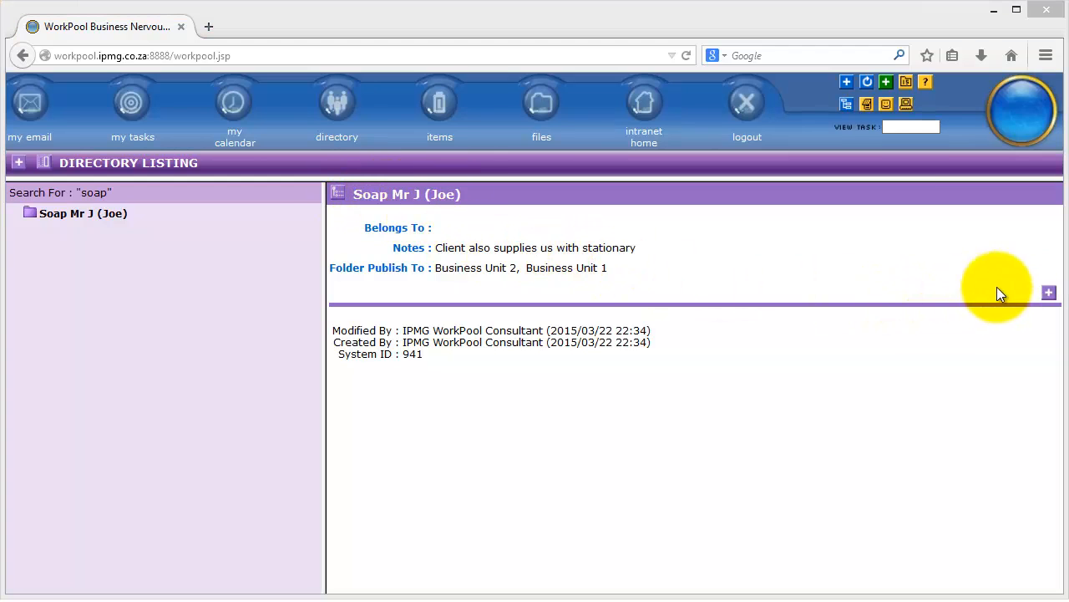
Create a new 01 Communication view for the client's entry
left_click(1049, 294)
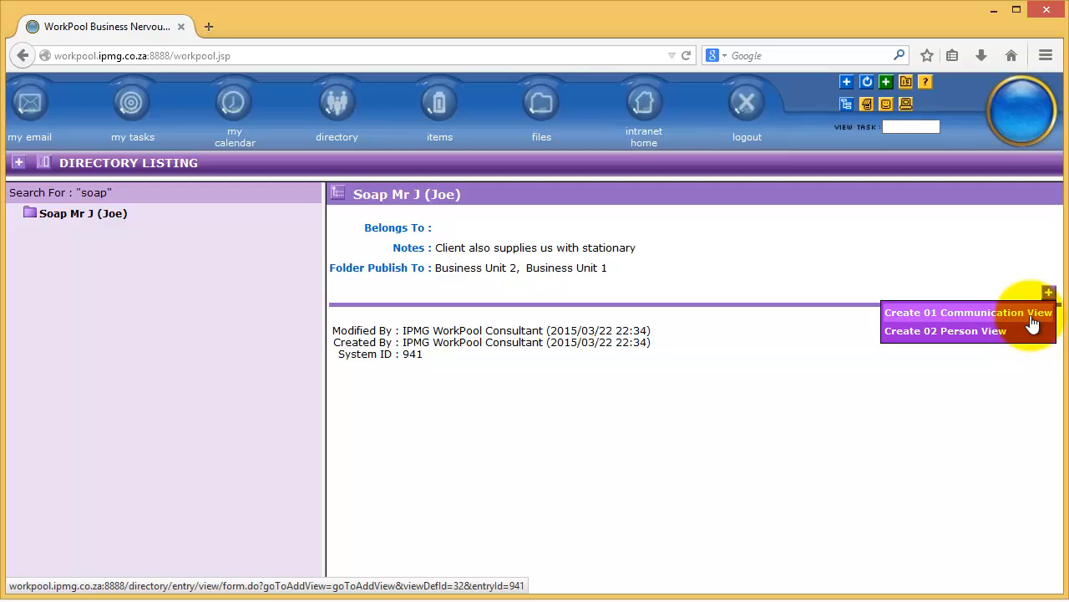
left_click(1033, 323)
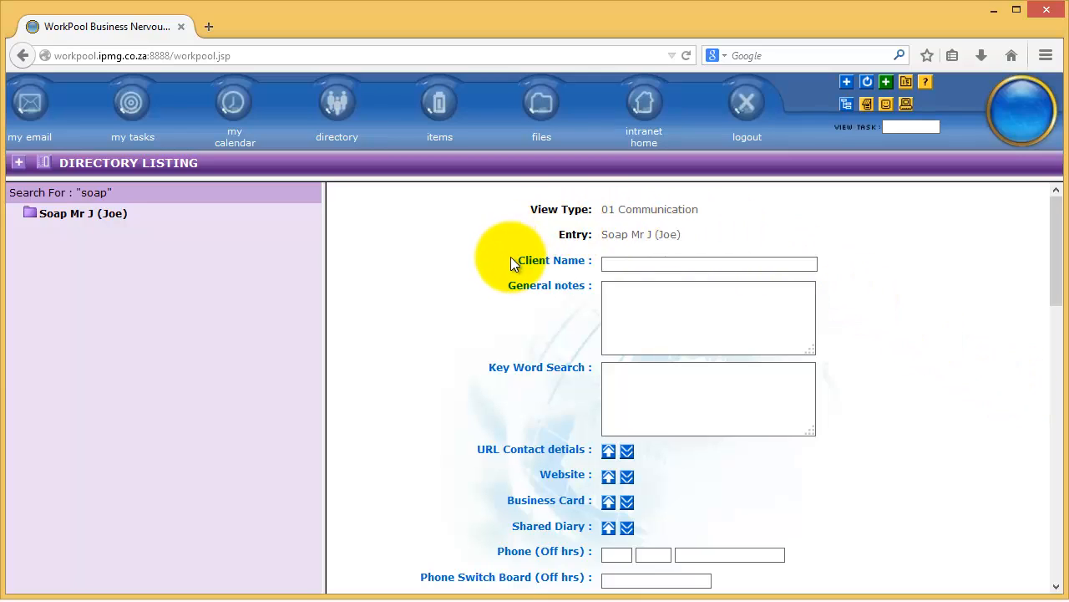
Scroll through the communication view form to review its fields
left_click(606, 264)
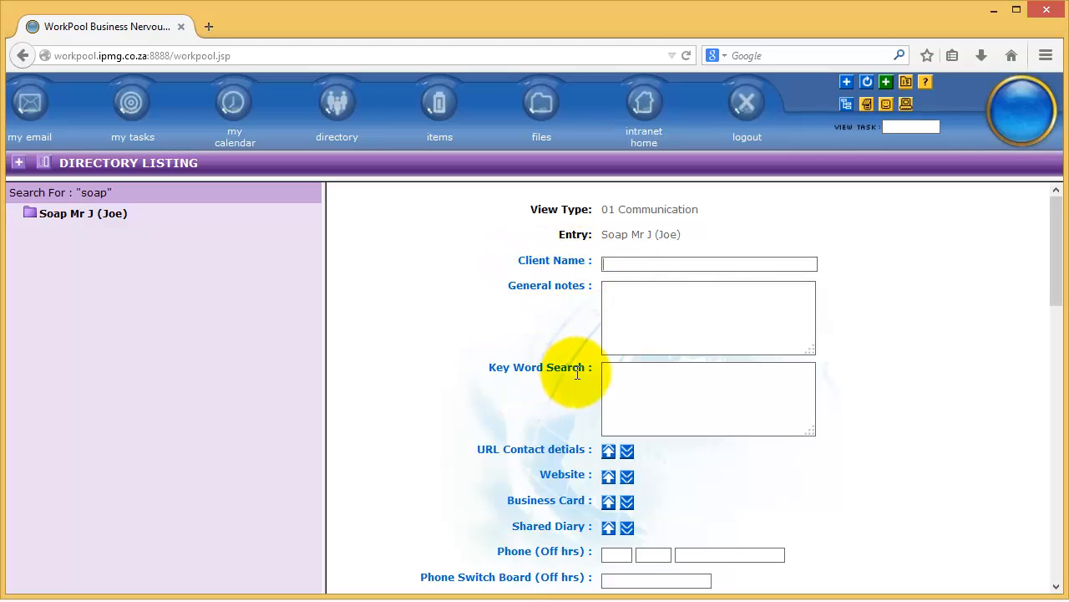
scroll(575, 393, "down", 4)
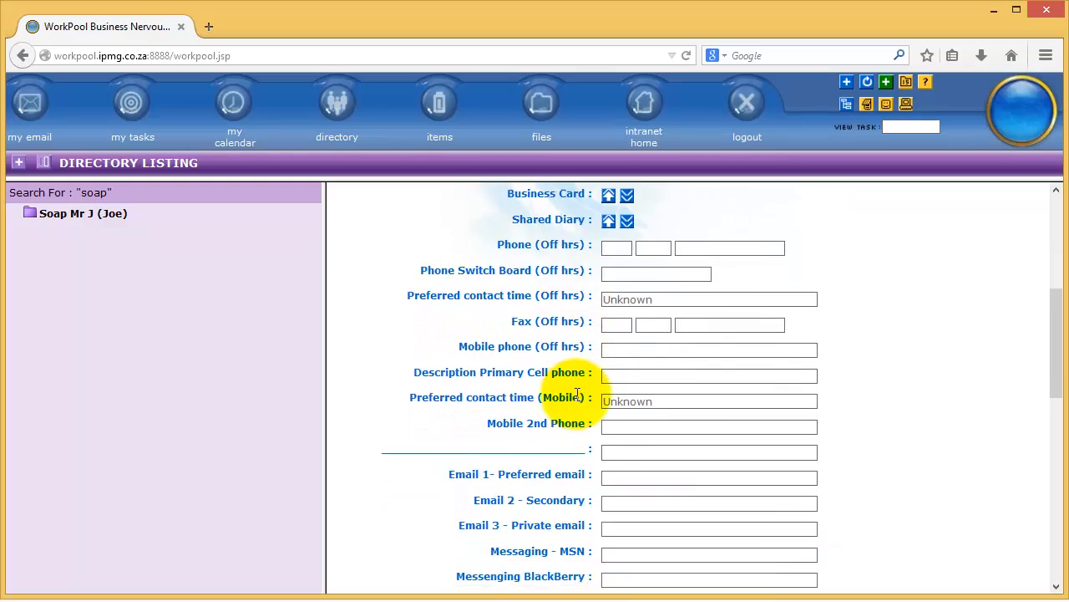
scroll(576, 393, "down", 6)
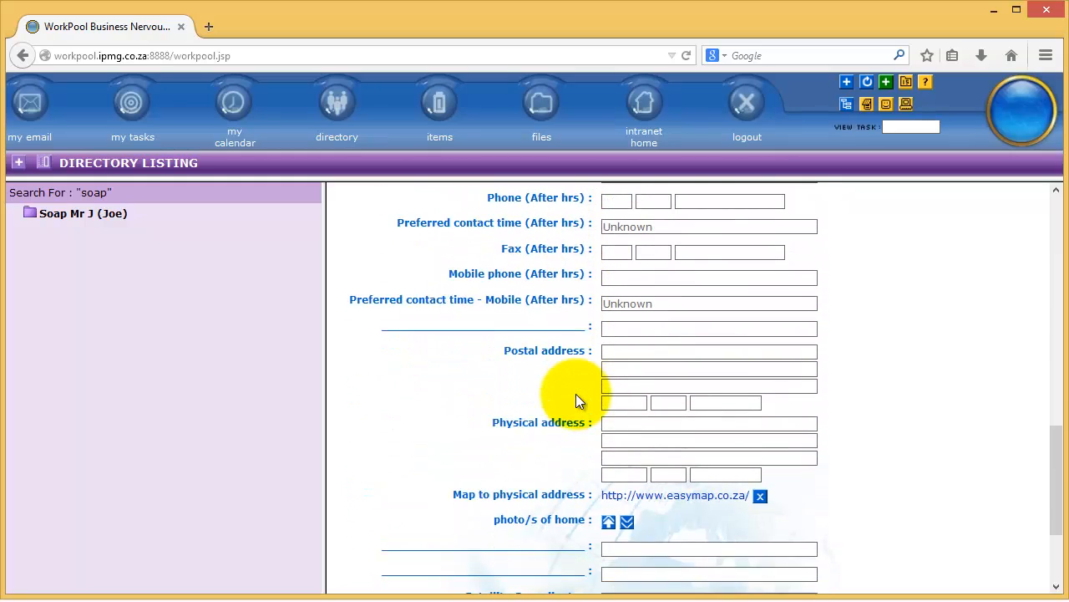
scroll(576, 393, "down", 2)
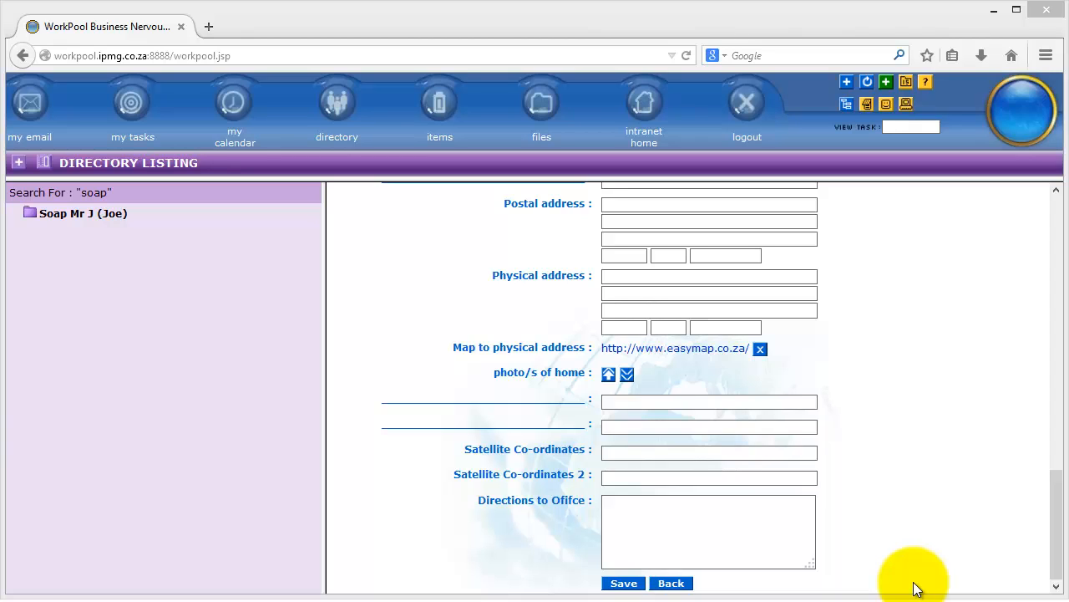
scroll(910, 543, "up", 15)
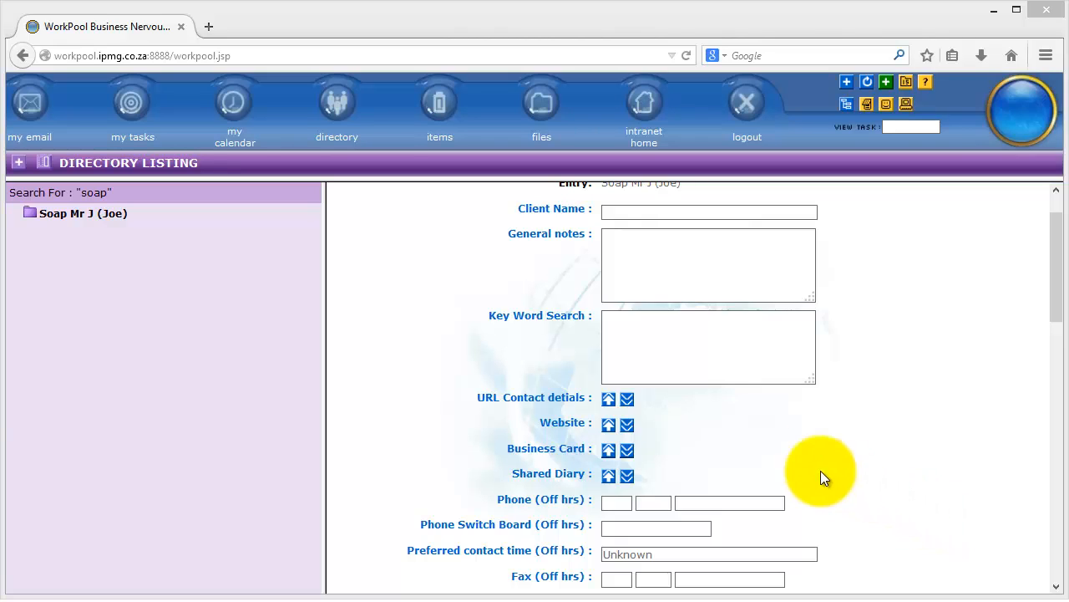
left_click_drag(539, 421, 632, 430)
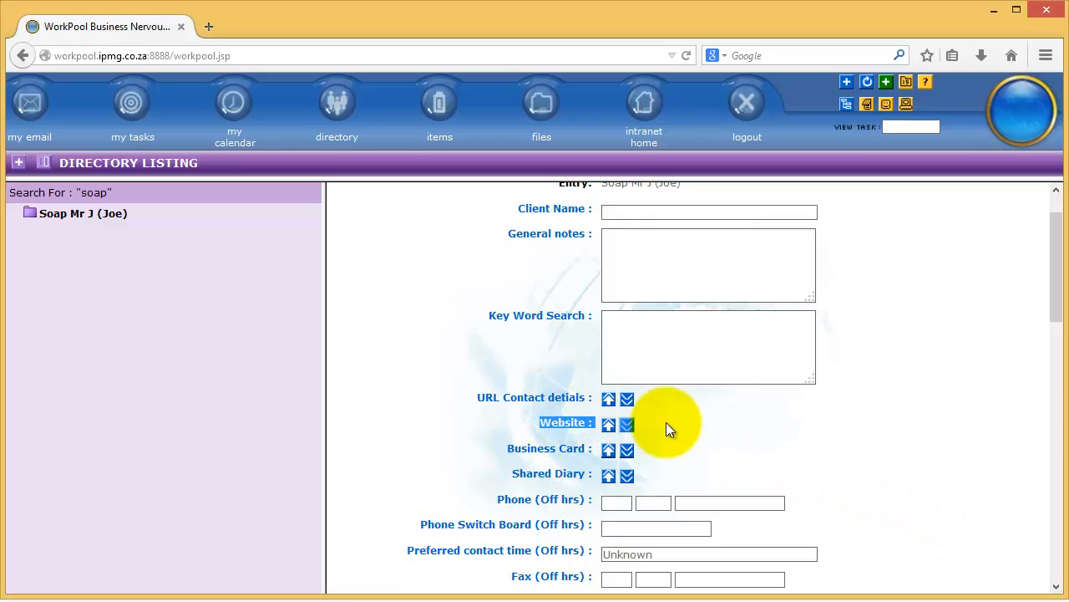
left_click(665, 422)
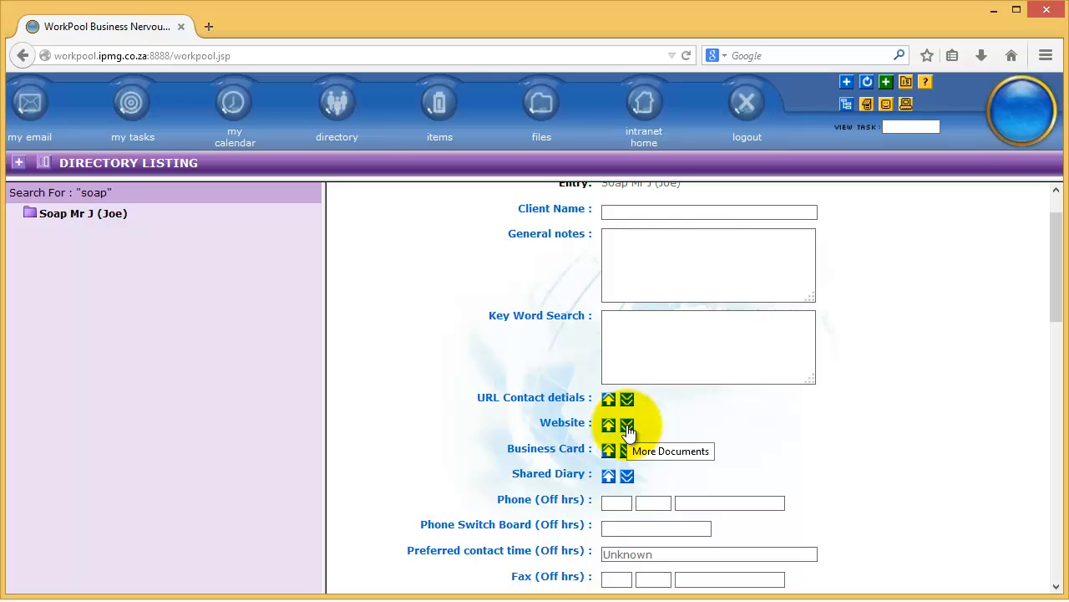
left_click(627, 428)
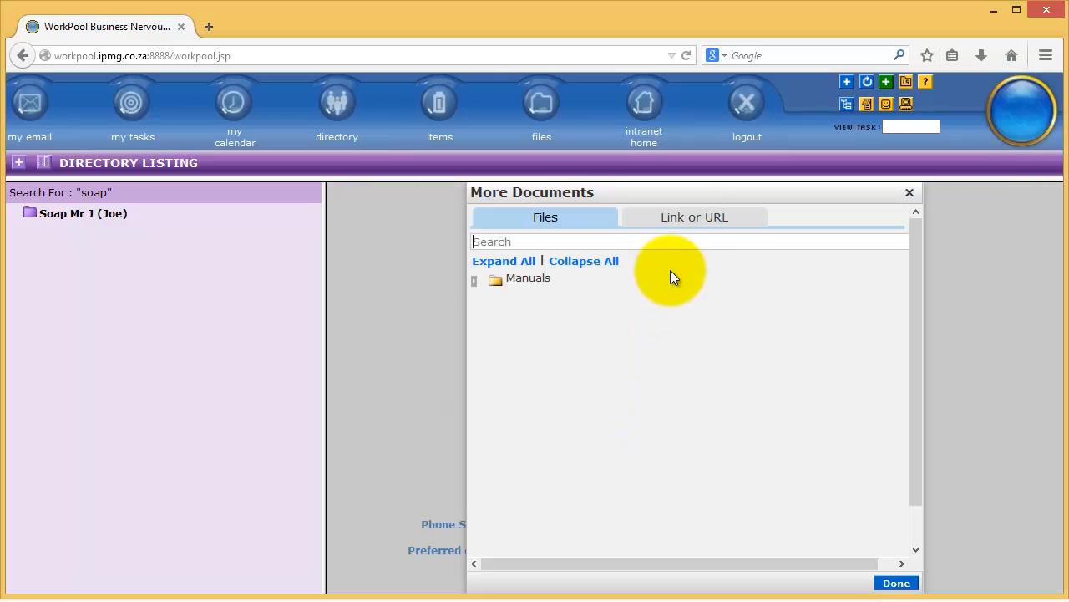
left_click(687, 225)
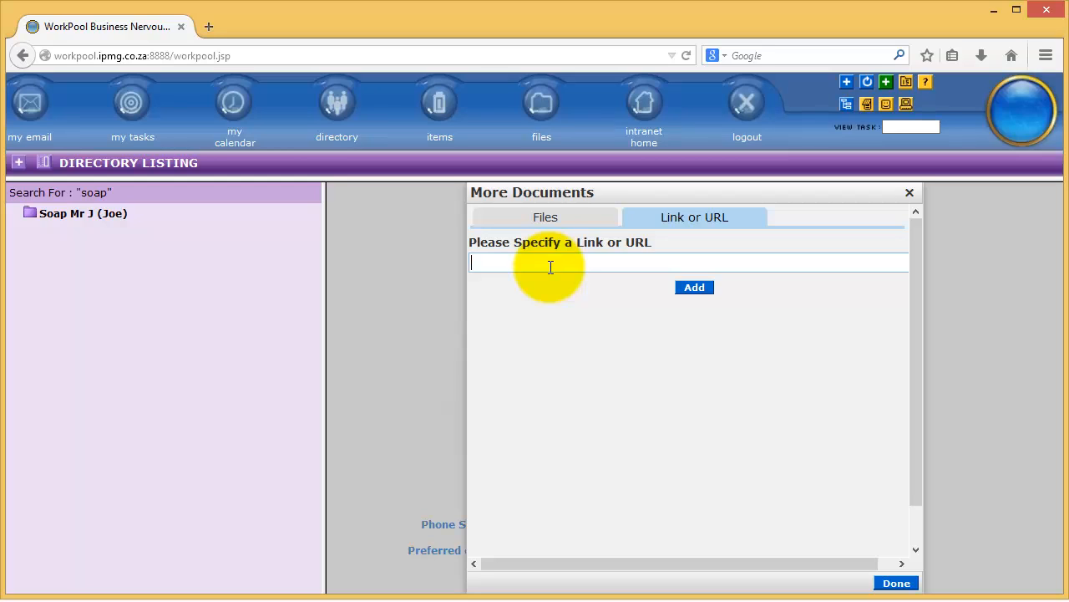
type("http://www.ipmg.co.za/")
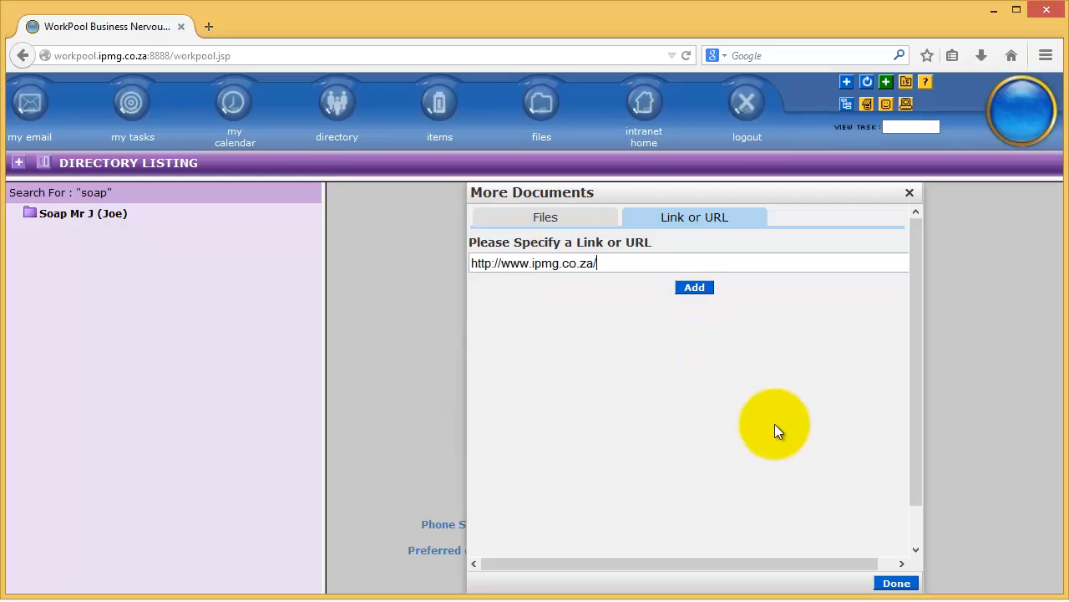
left_click(696, 287)
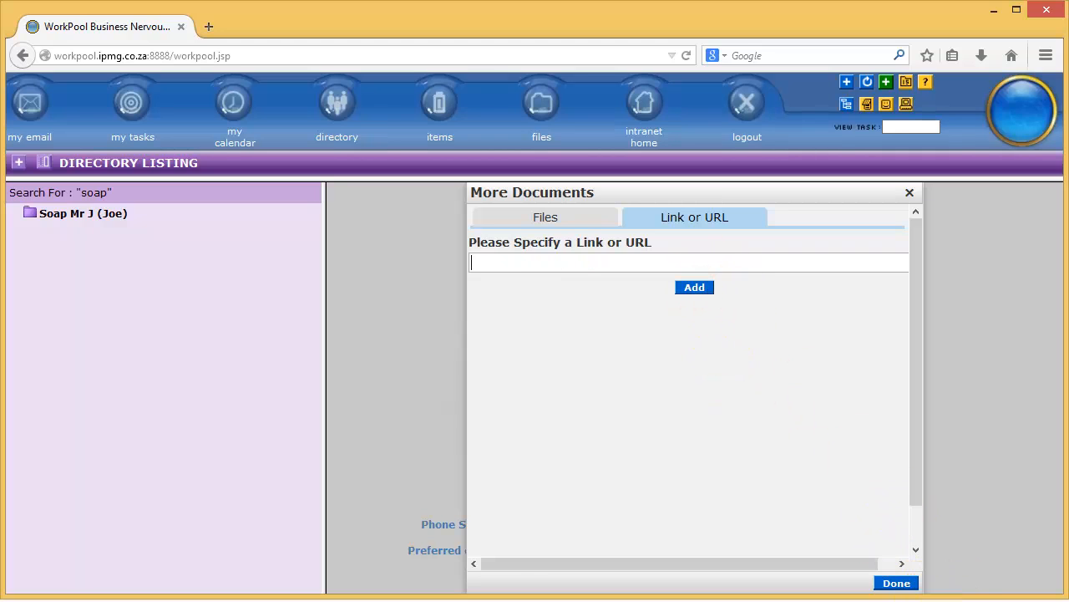
left_click(897, 582)
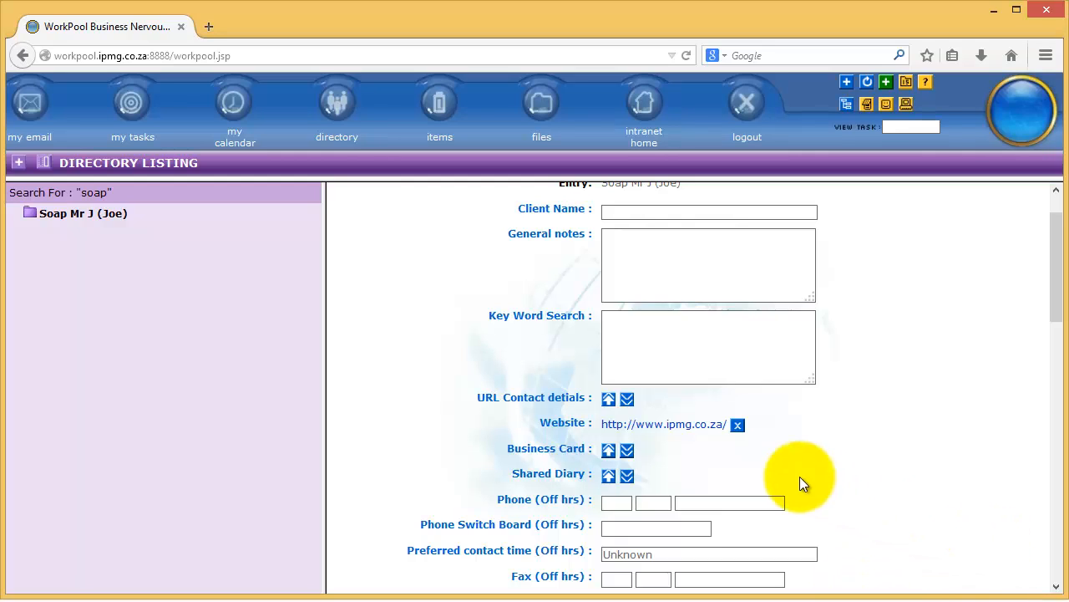
left_click(662, 428)
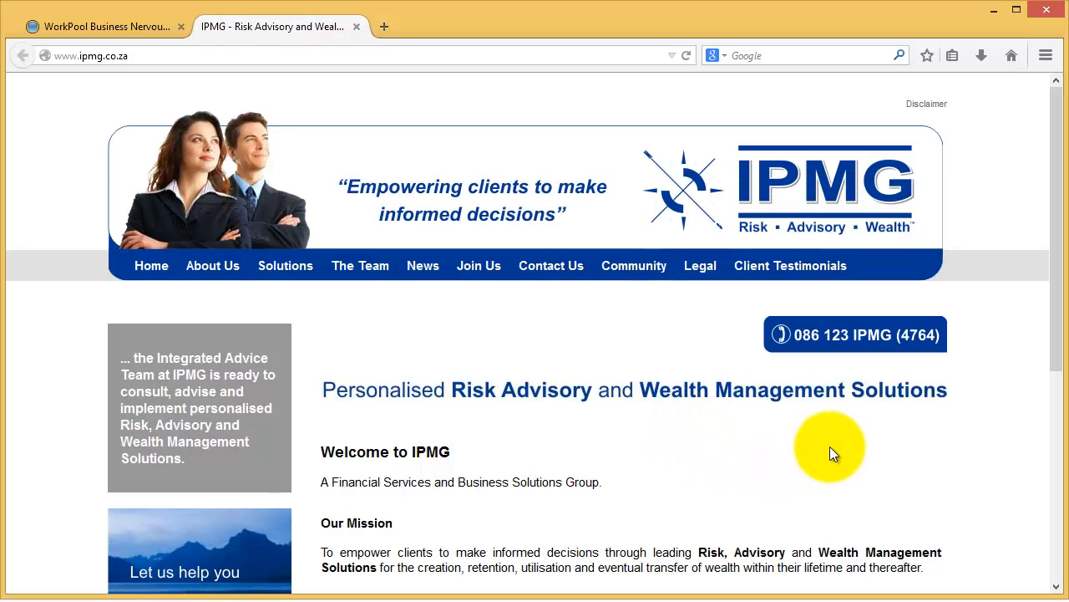
left_click(356, 28)
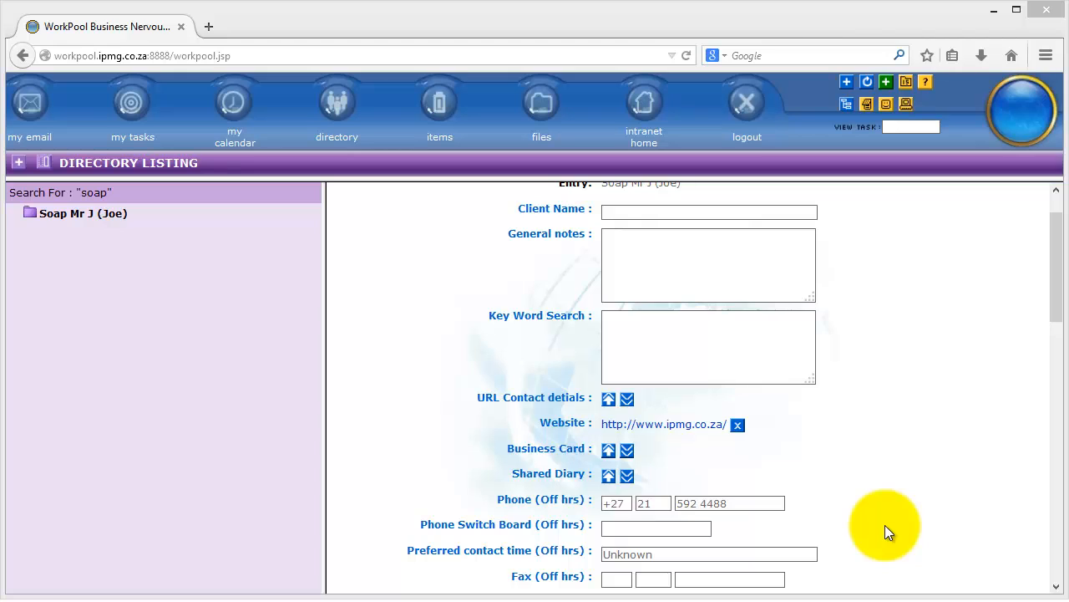
Paste the company e-mail address into the Email 1 - Preferred email field and save the view
left_click_drag(1062, 290, 1057, 334)
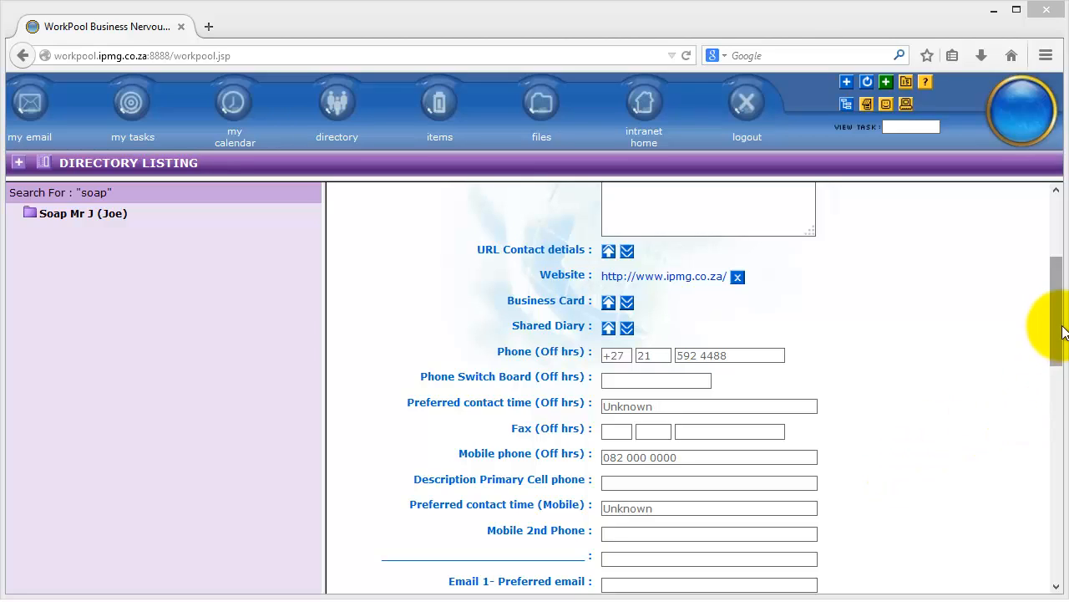
left_click_drag(1055, 327, 1038, 389)
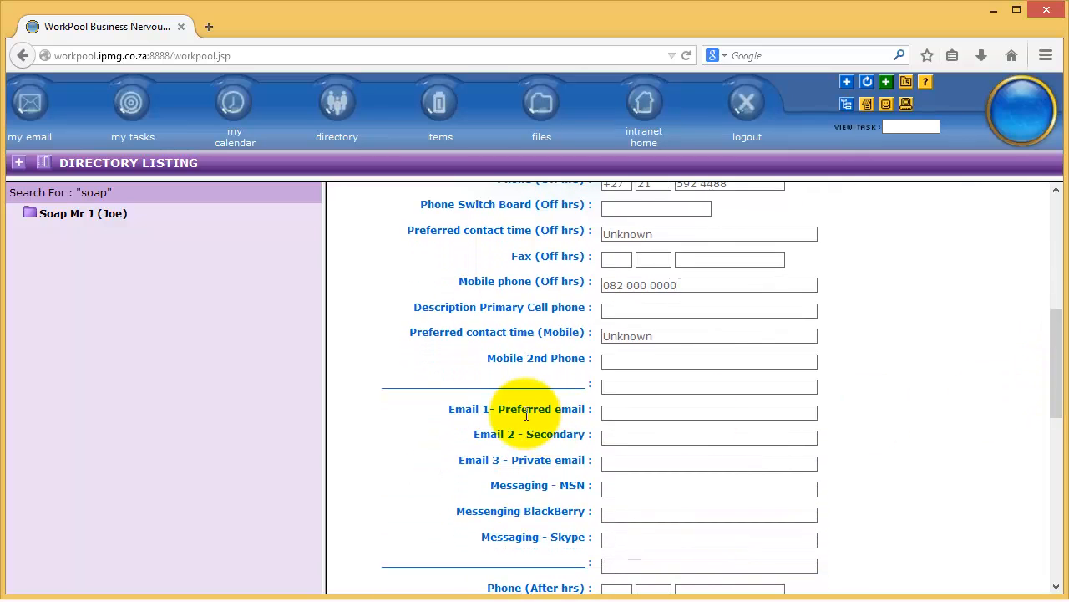
left_click(612, 413)
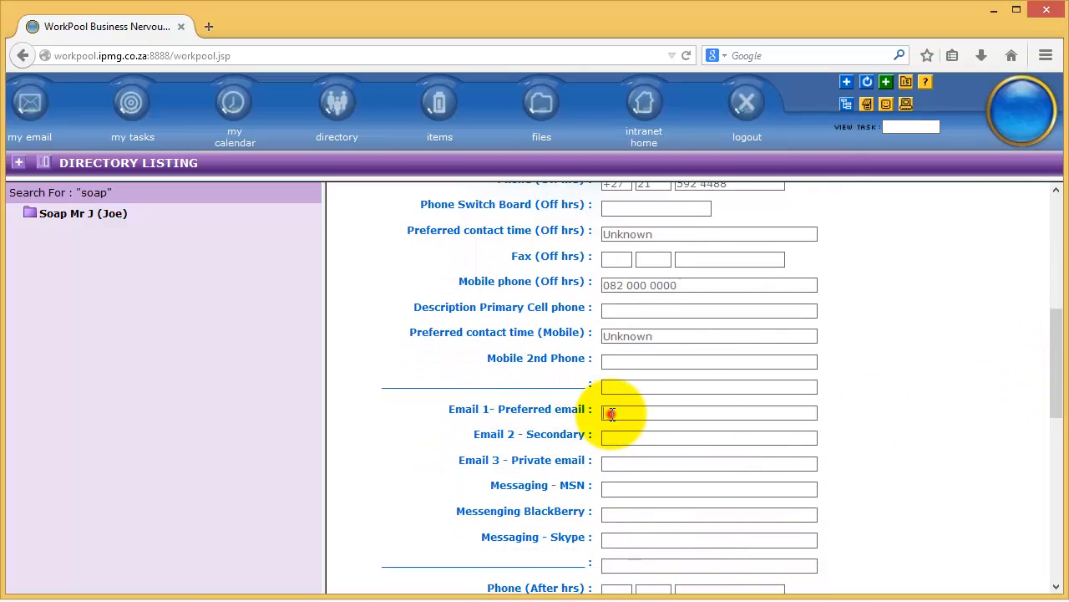
key("ctrl+v")
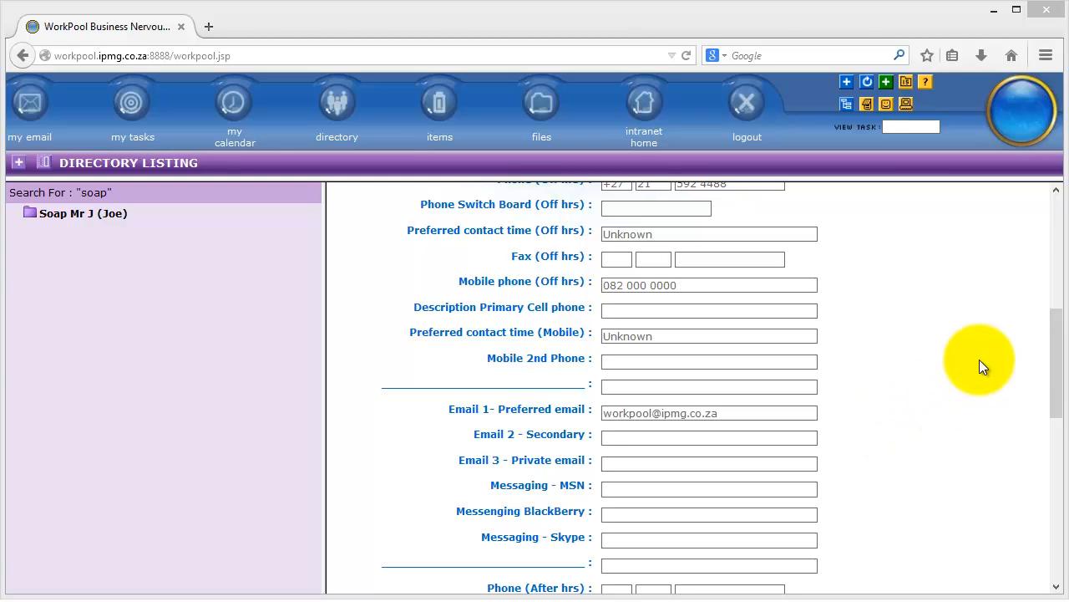
left_click_drag(1053, 345, 1058, 560)
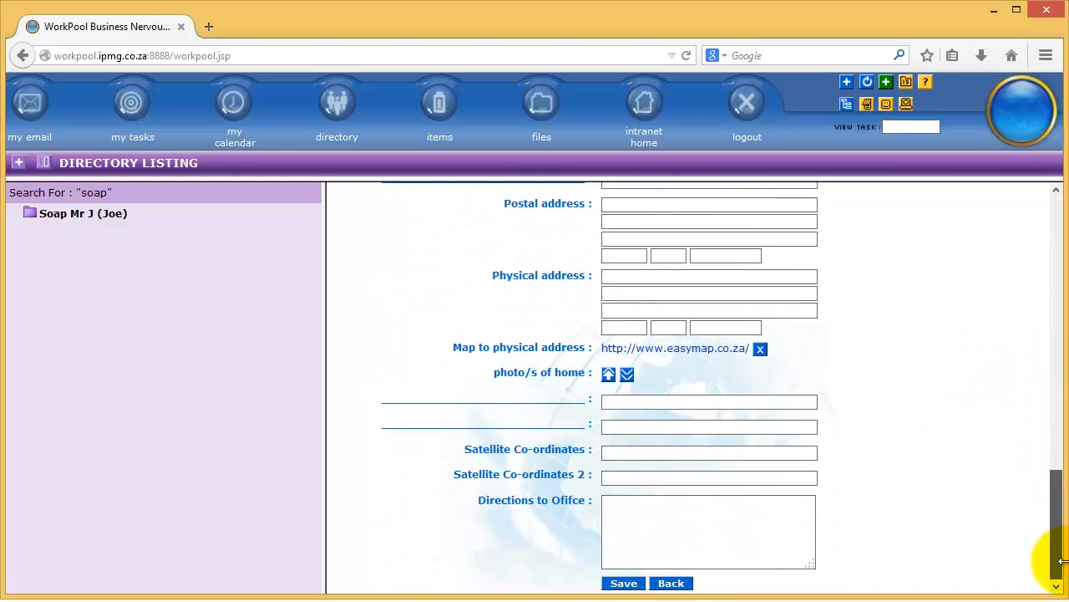
left_click(623, 584)
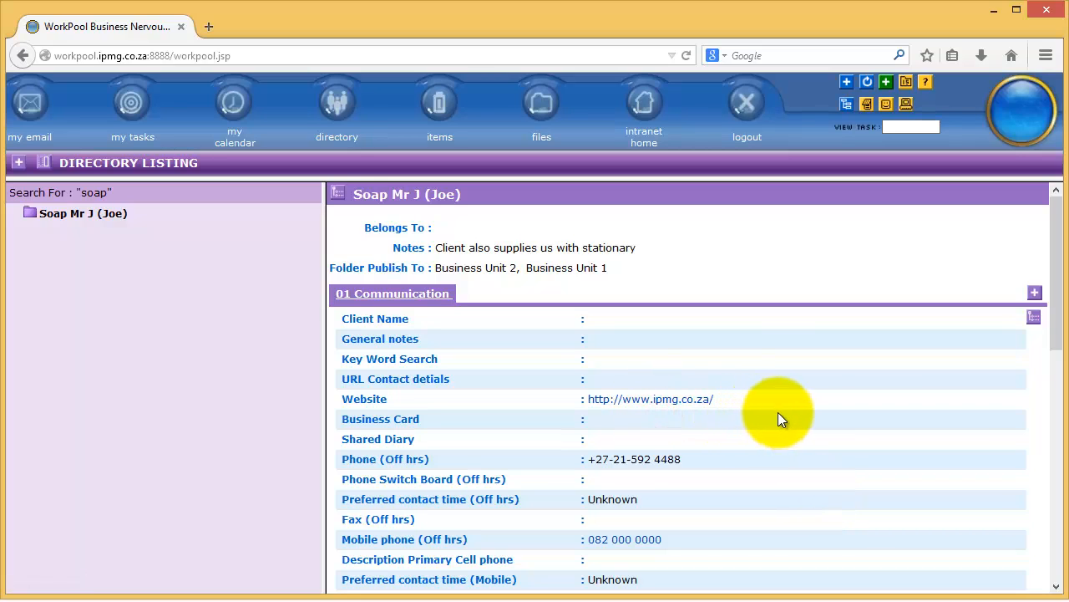
Open the saved Website link from the entry's details and return to the WorkPool tab
left_click_drag(781, 398, 591, 405)
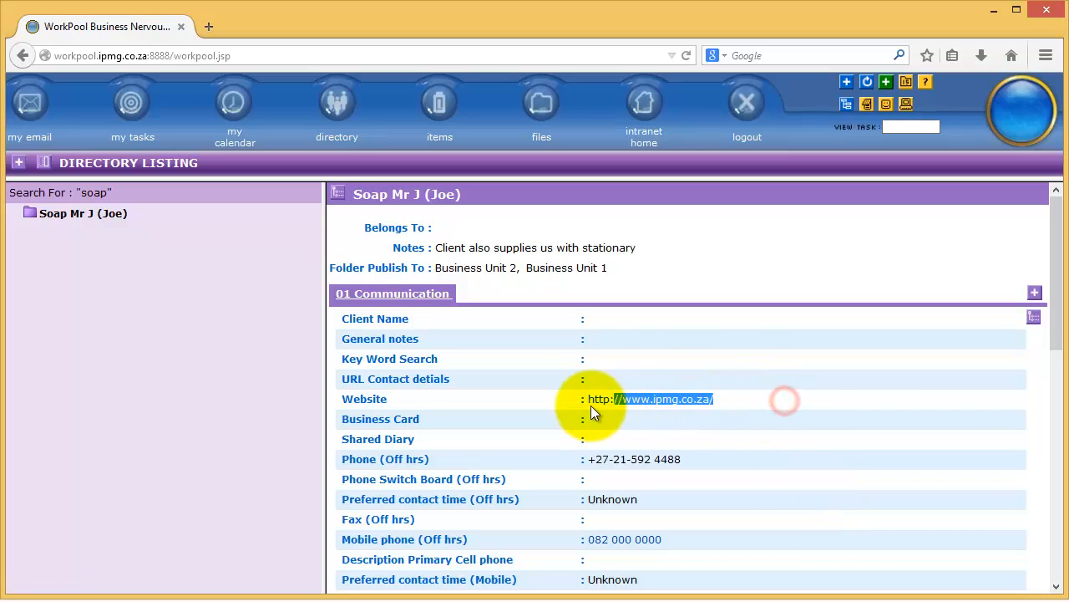
left_click(643, 403)
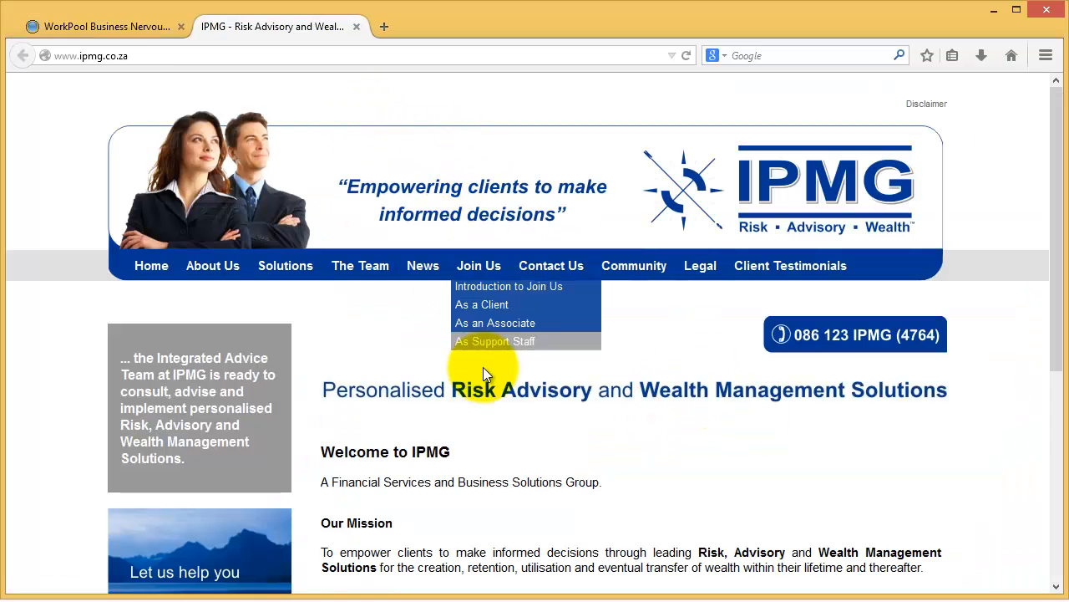
left_click(357, 25)
left_click(814, 432)
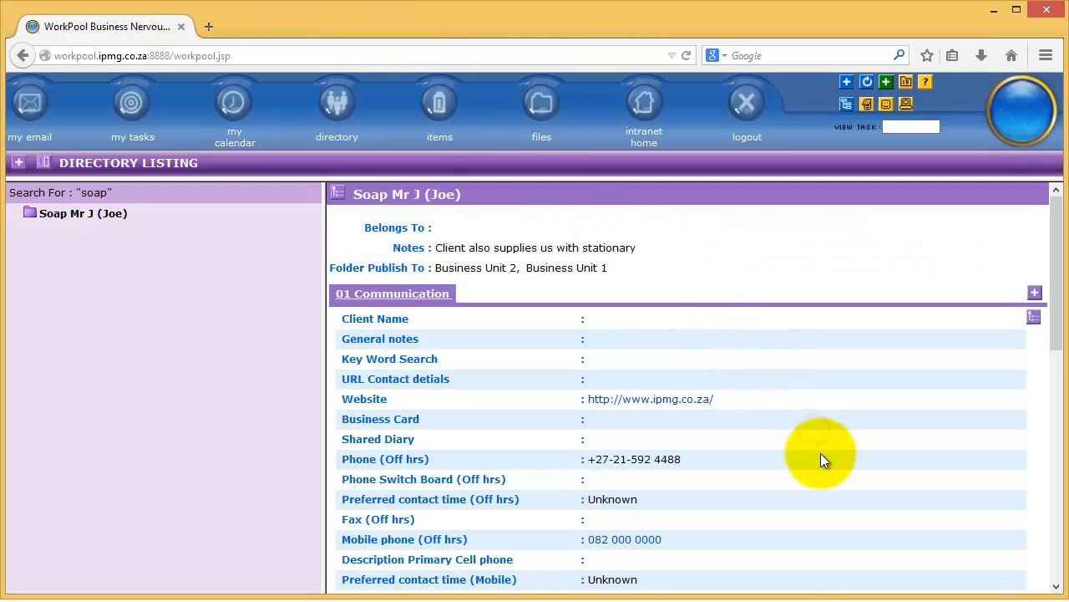
Review the saved communication details of the entry, including the website, phone and preferred e-mail links
scroll(820, 453, "down", 2)
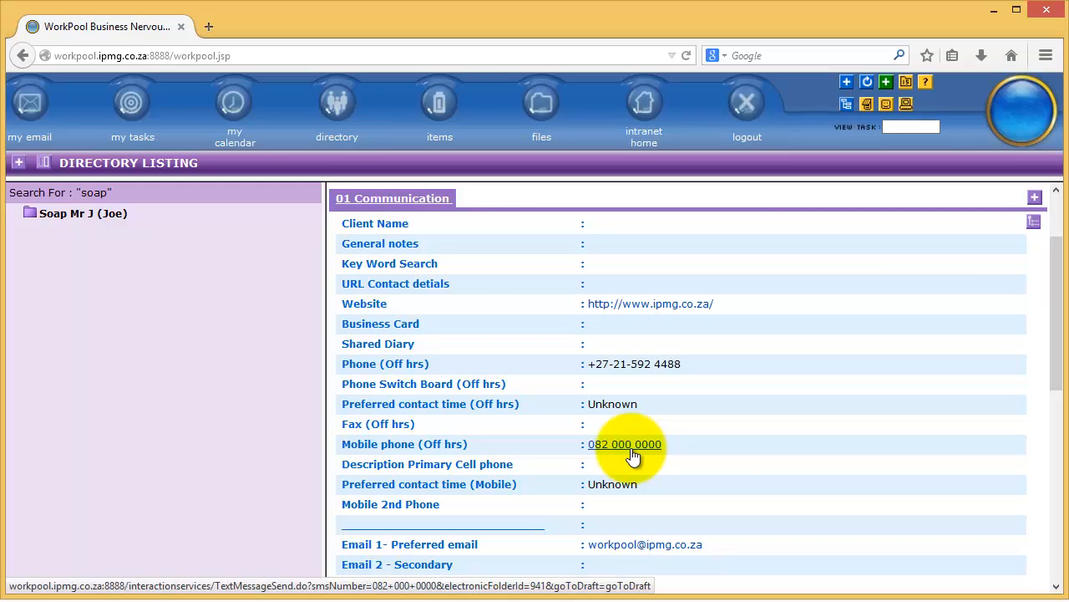
scroll(721, 453, "down", 2)
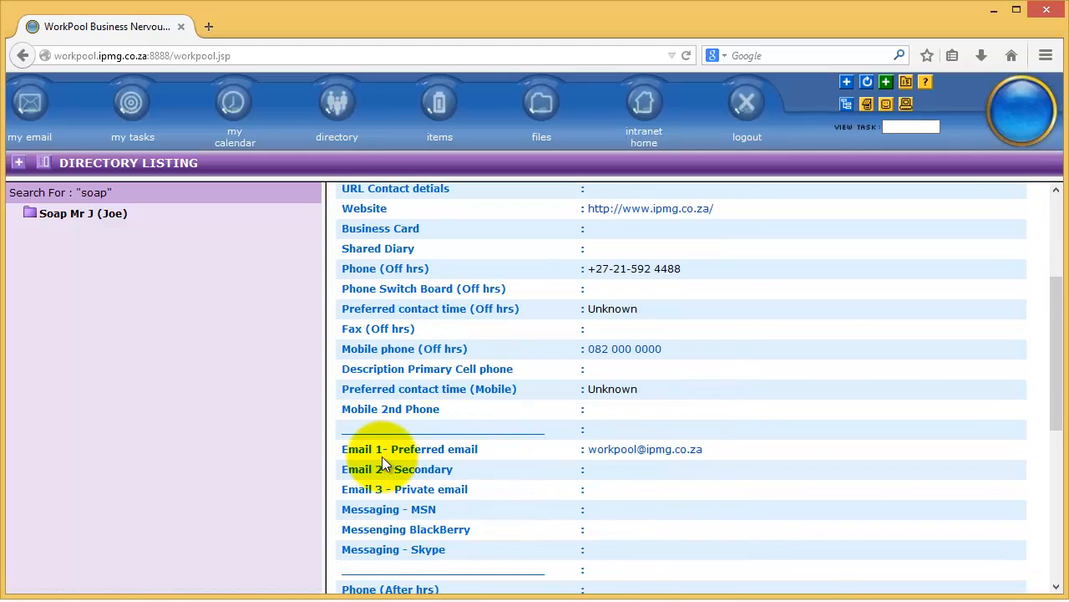
left_click(679, 454)
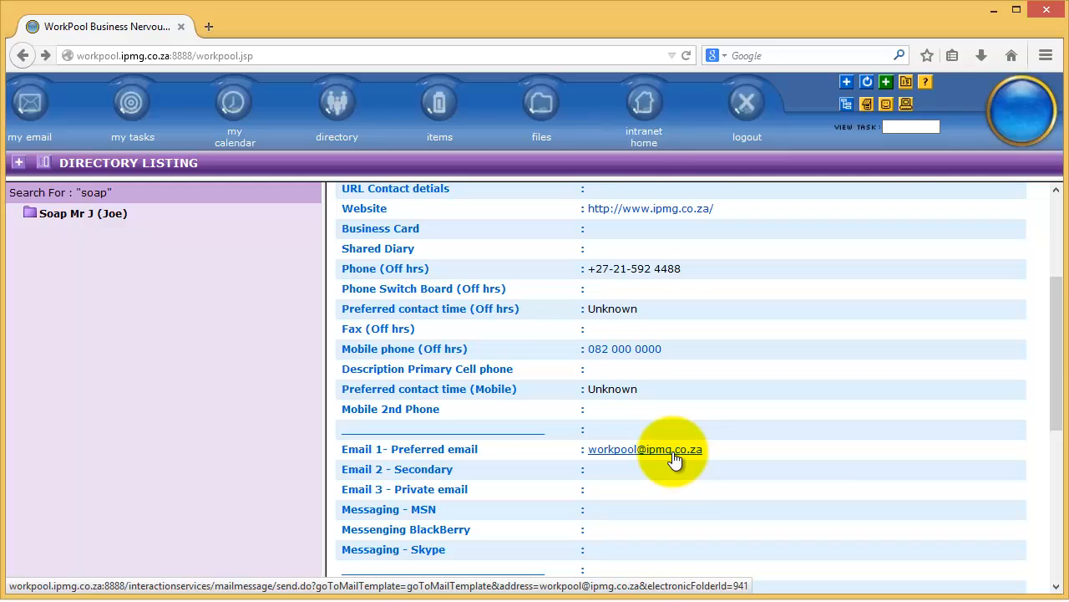
scroll(759, 483, "down", 7)
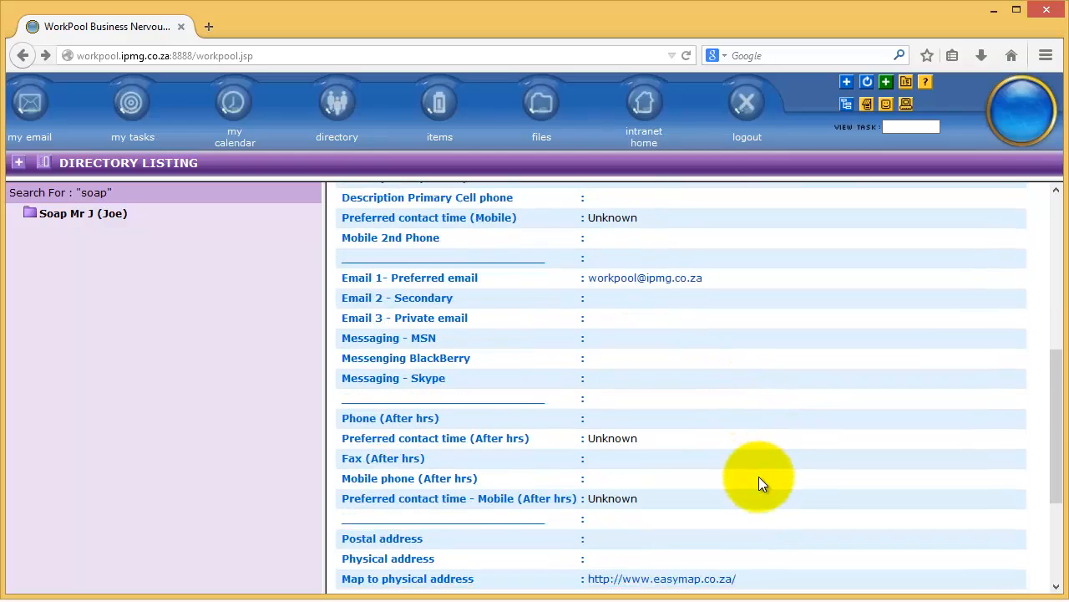
scroll(759, 477, "up", 8)
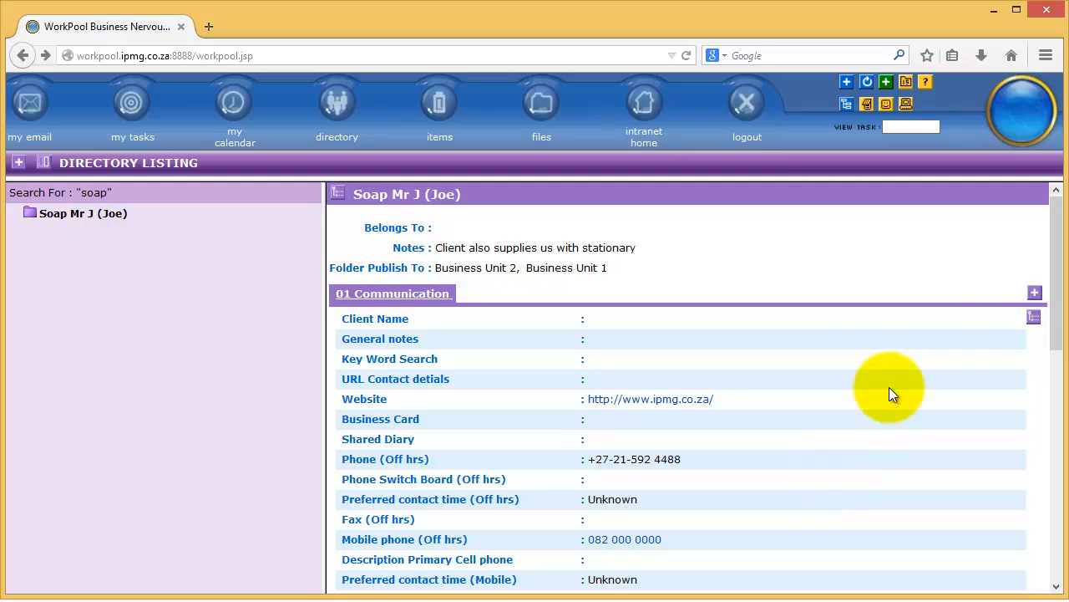
Add a 02 Person view to the entry and save it
left_click(1036, 297)
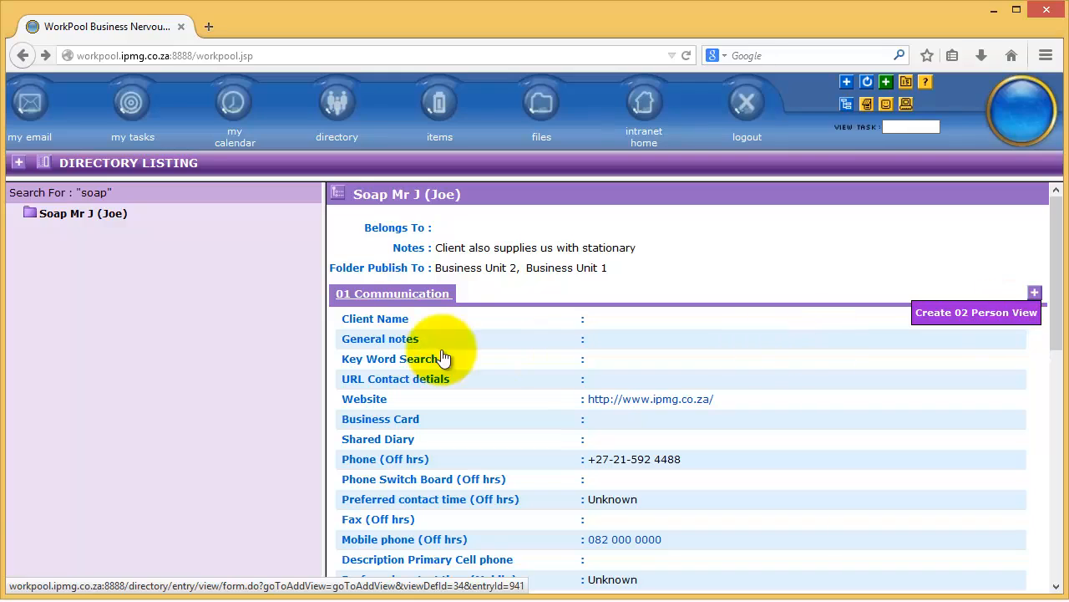
left_click(1001, 319)
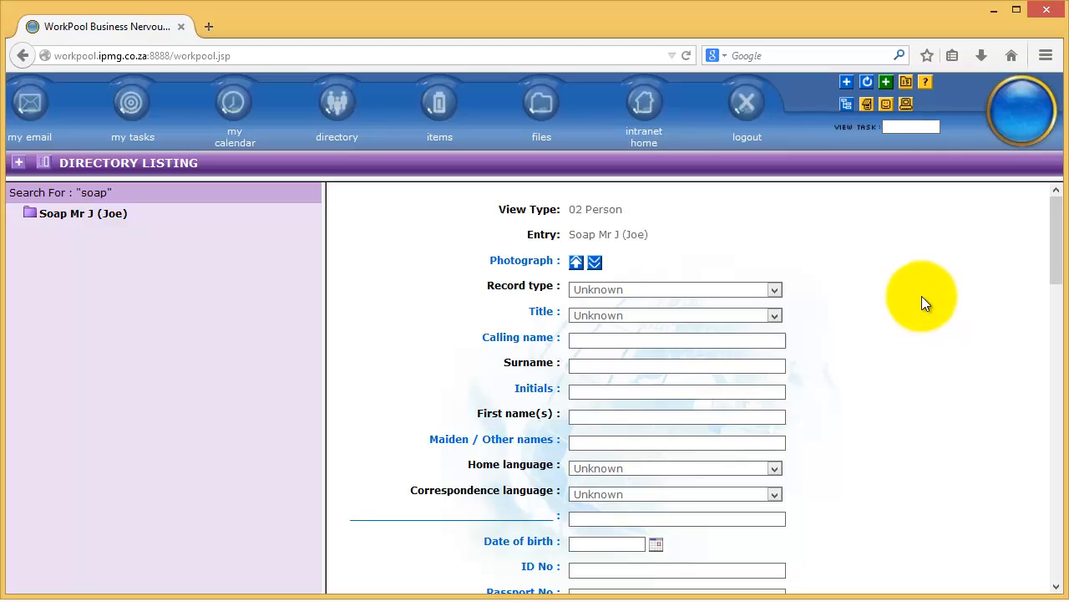
scroll(910, 334, "down", 15)
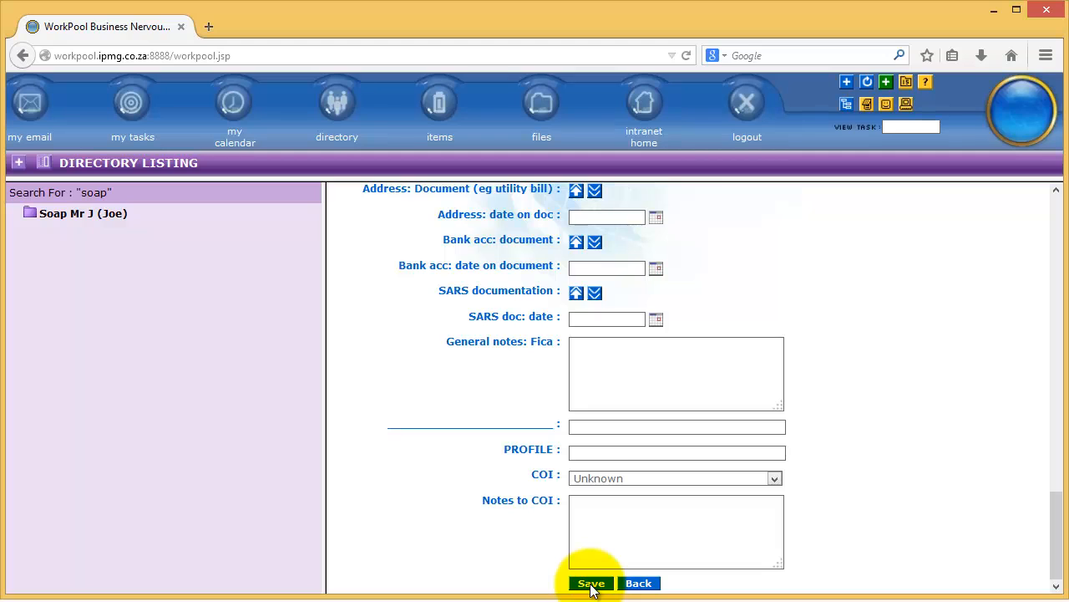
left_click(591, 583)
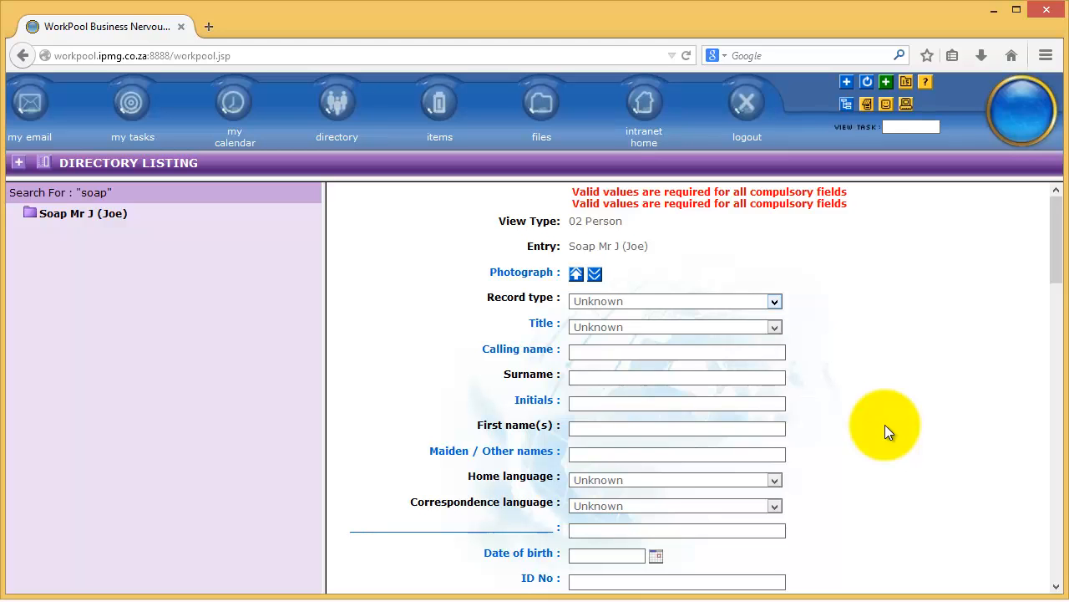
scroll(884, 425, "down", 15)
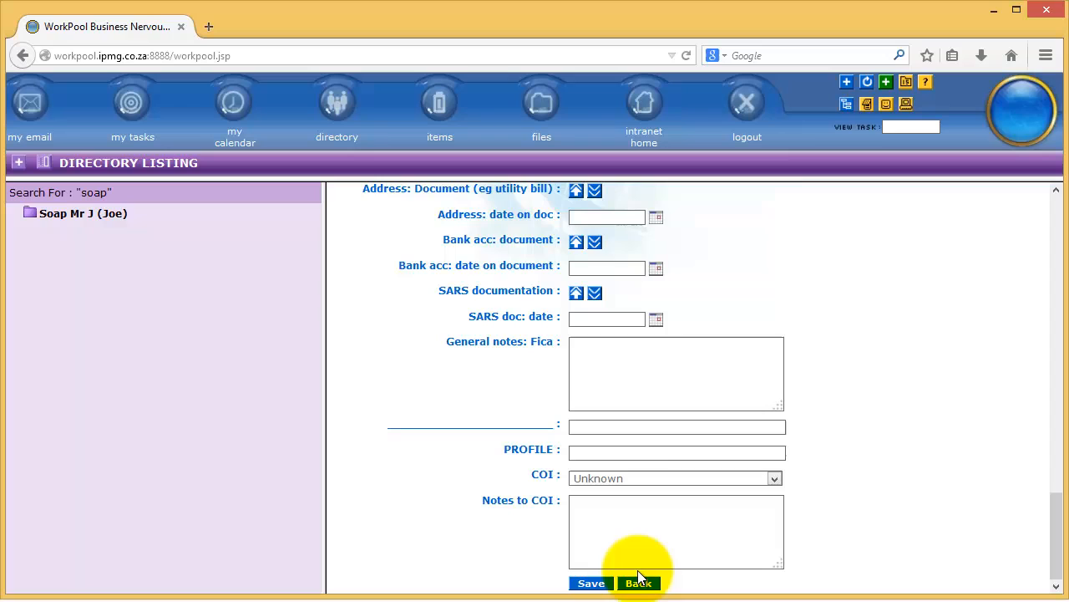
left_click(588, 582)
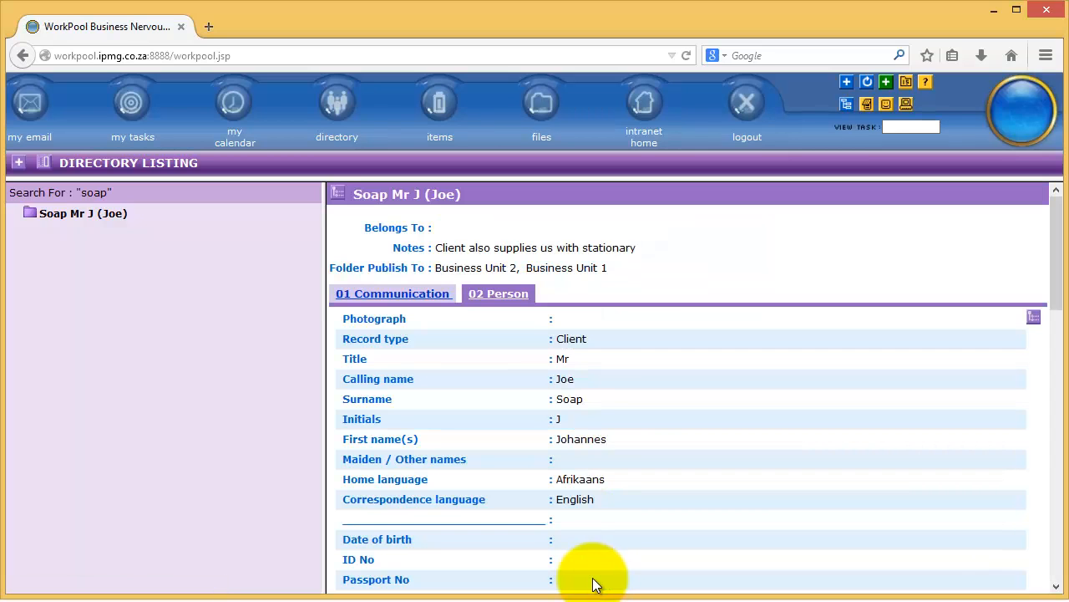